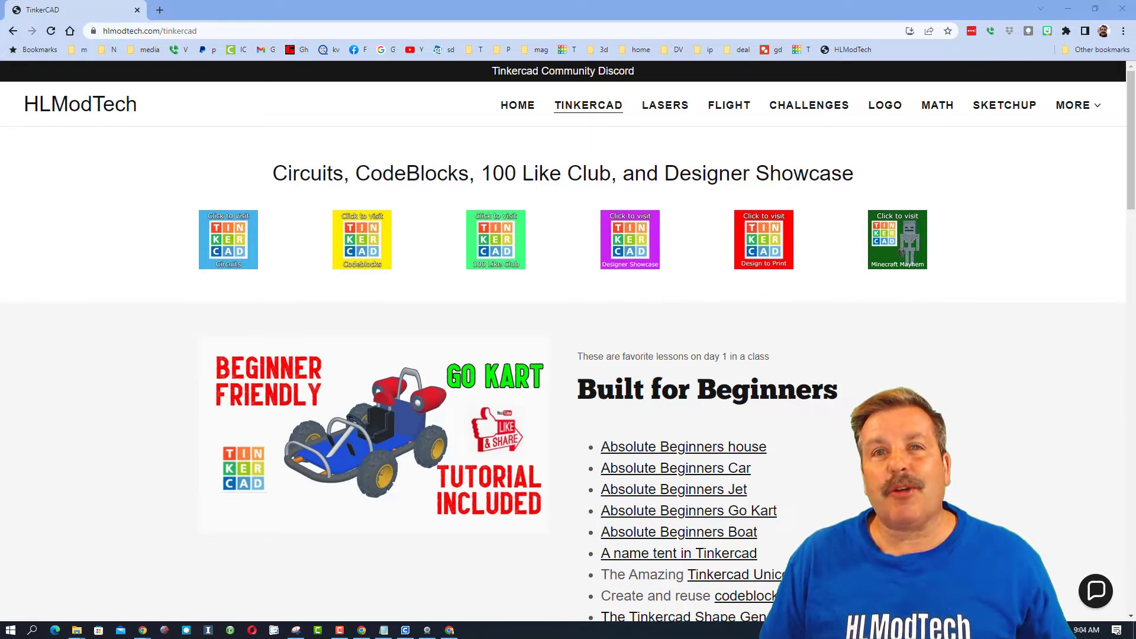
Check the Contact Us chat on the HLModTech page, then close it
left_click(1093, 591)
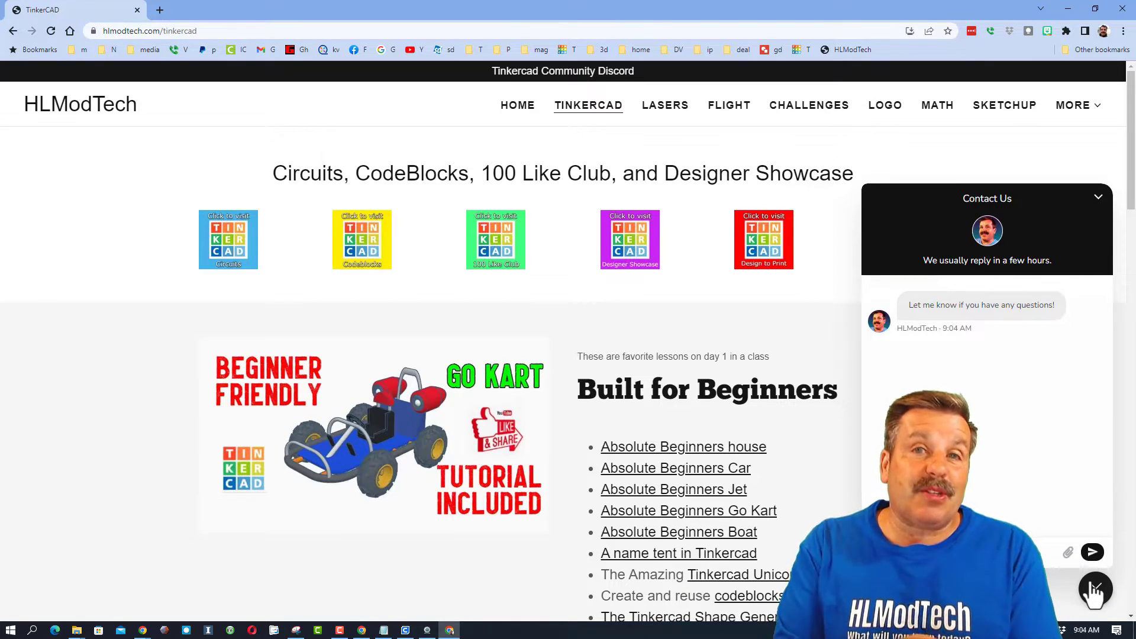
left_click(1094, 592)
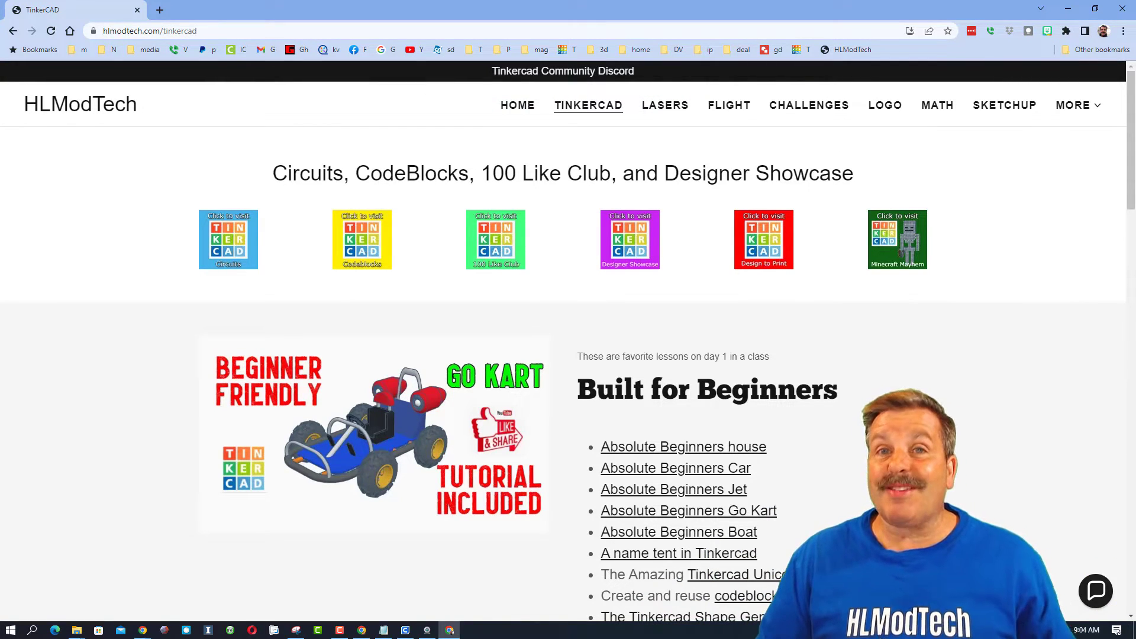
Open the 'reach hlmodtech' design from the dashboard into the 3D editor via its share link
key("alt+Tab")
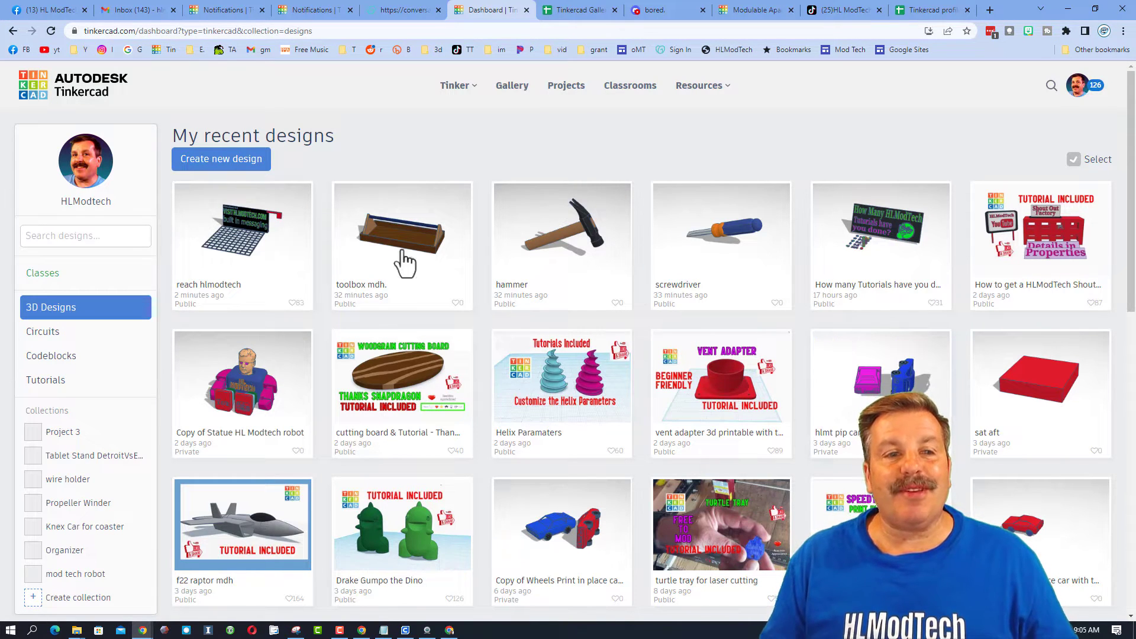
left_click(245, 255)
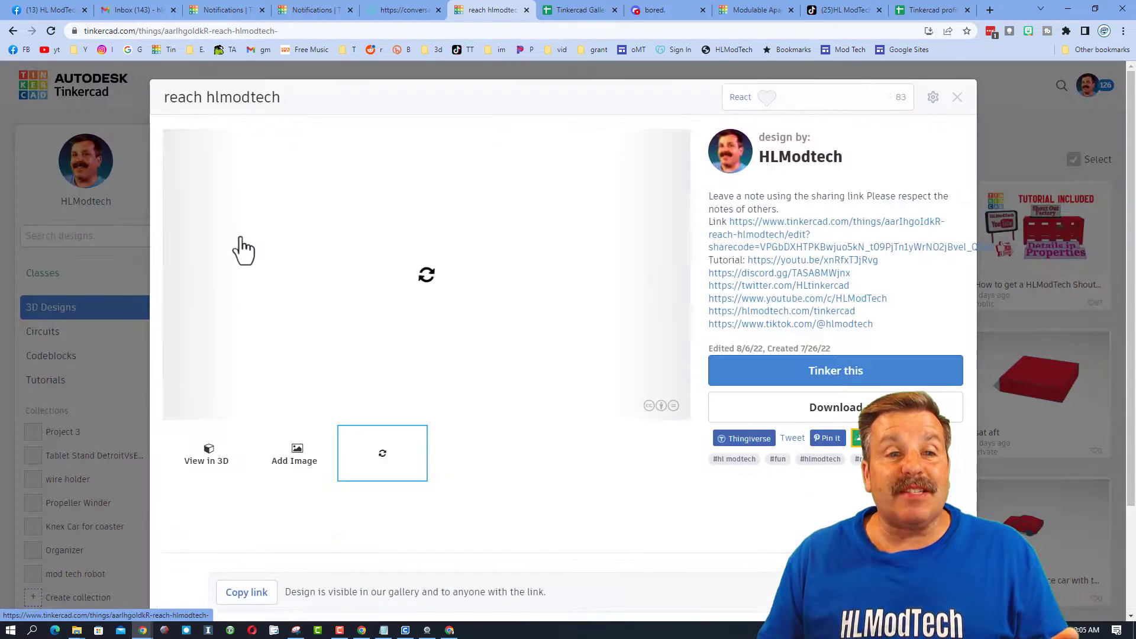
left_click(775, 254)
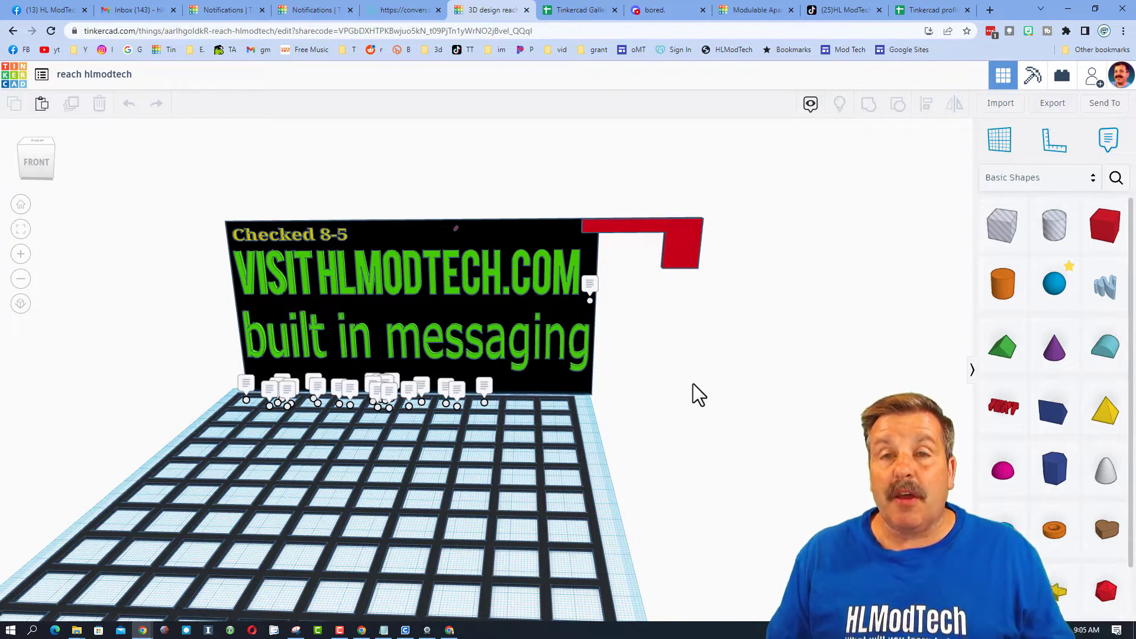
Change the sign's date text from 'Checked 8-5' to 'Checked 8-6'
right_click_drag(698, 394, 484, 319)
left_click(357, 223)
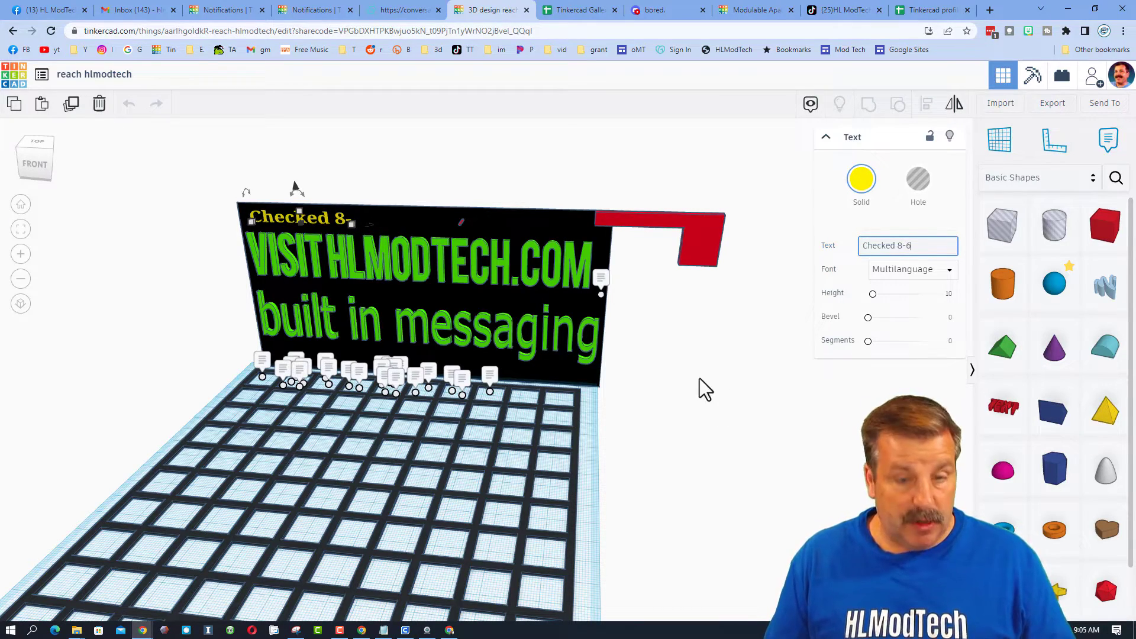
left_click(682, 414)
Read the visitors' notes on the mailbox, deleting an accidental empty note
right_click_drag(681, 431, 588, 463)
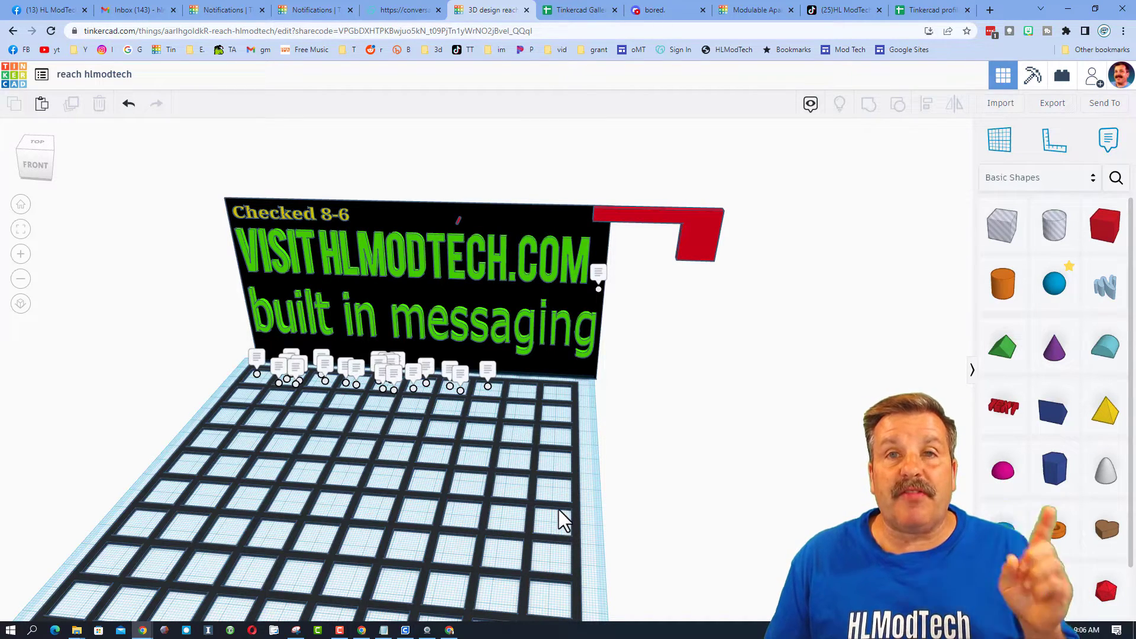
right_click_drag(562, 515, 568, 507)
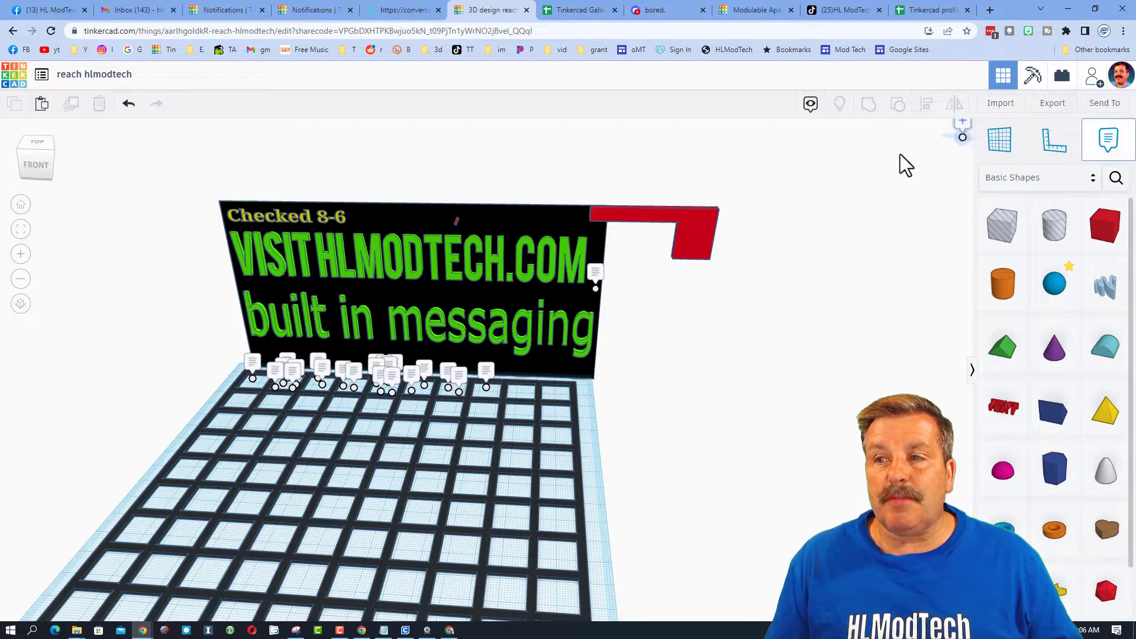
left_click(520, 387)
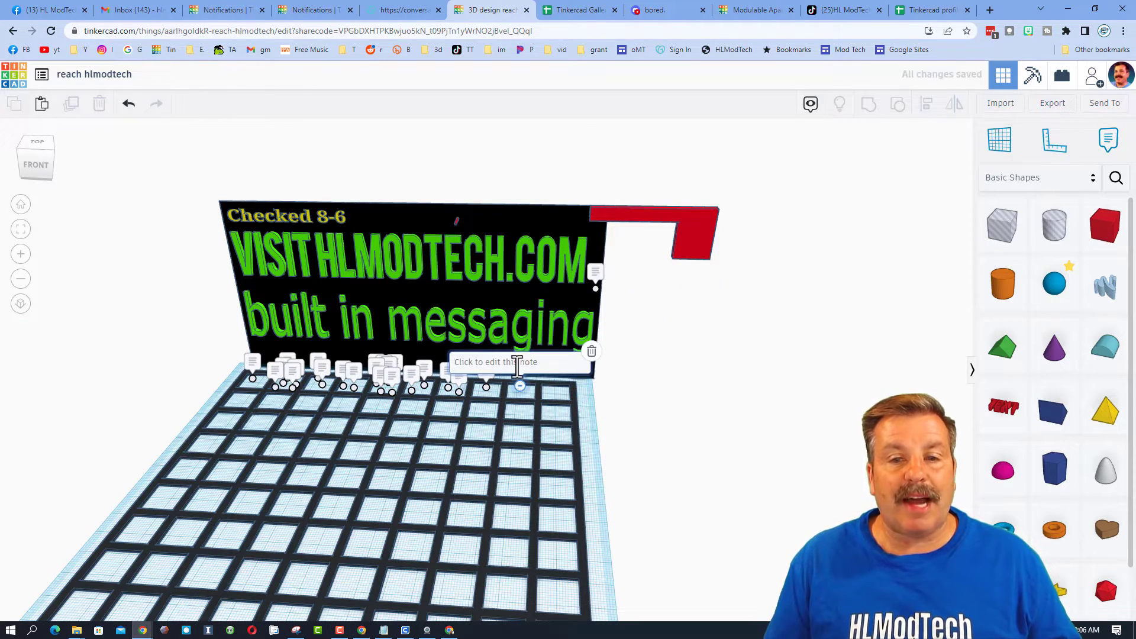
left_click(591, 352)
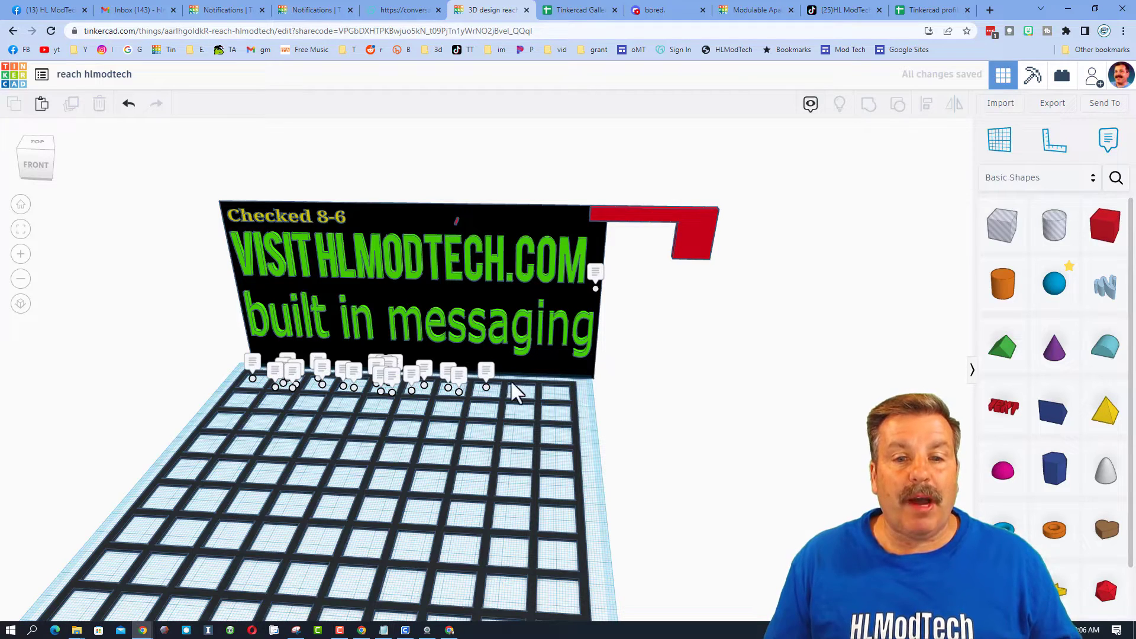
mouse_move(447, 389)
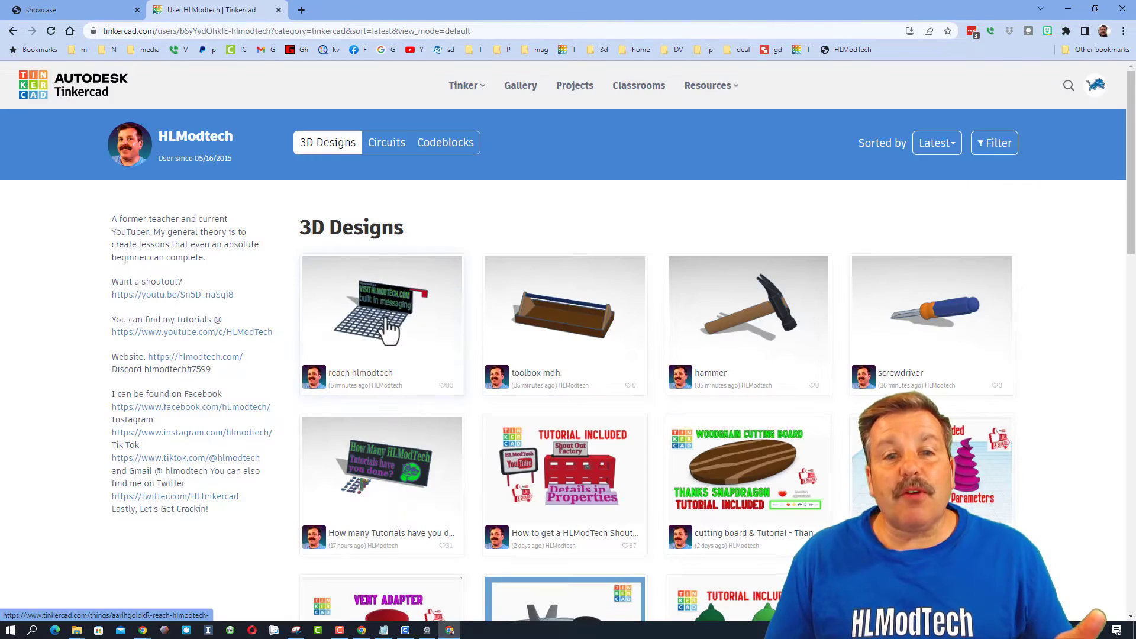
Open reach hlmodtech from the HLModtech profile gallery and react with a Like
left_click(389, 322)
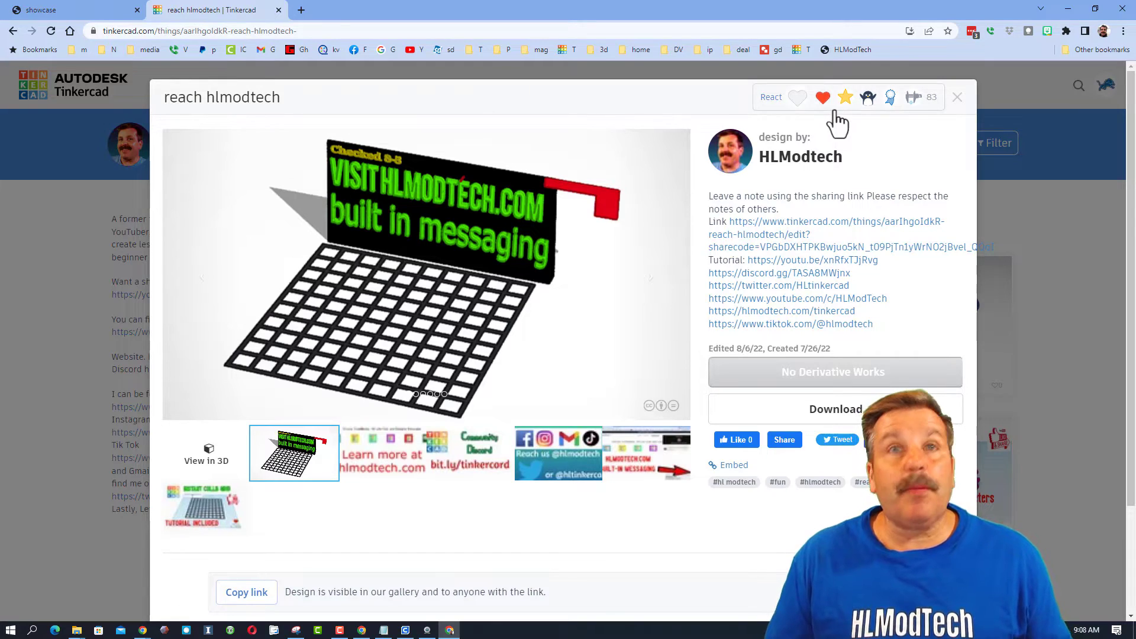
left_click(803, 105)
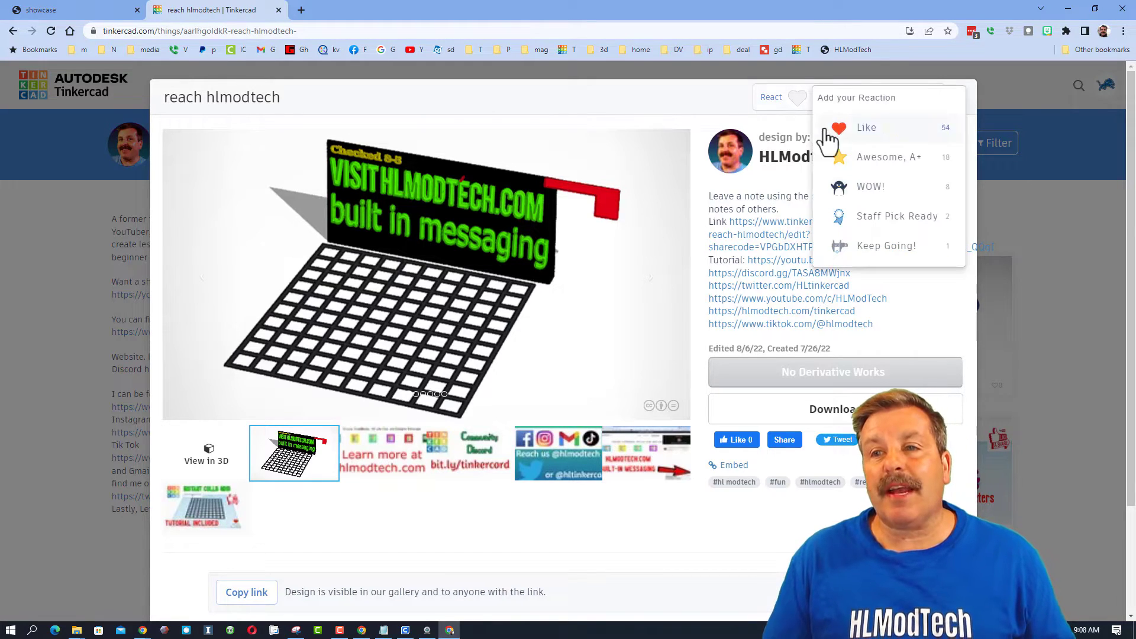
left_click(872, 135)
left_click(958, 97)
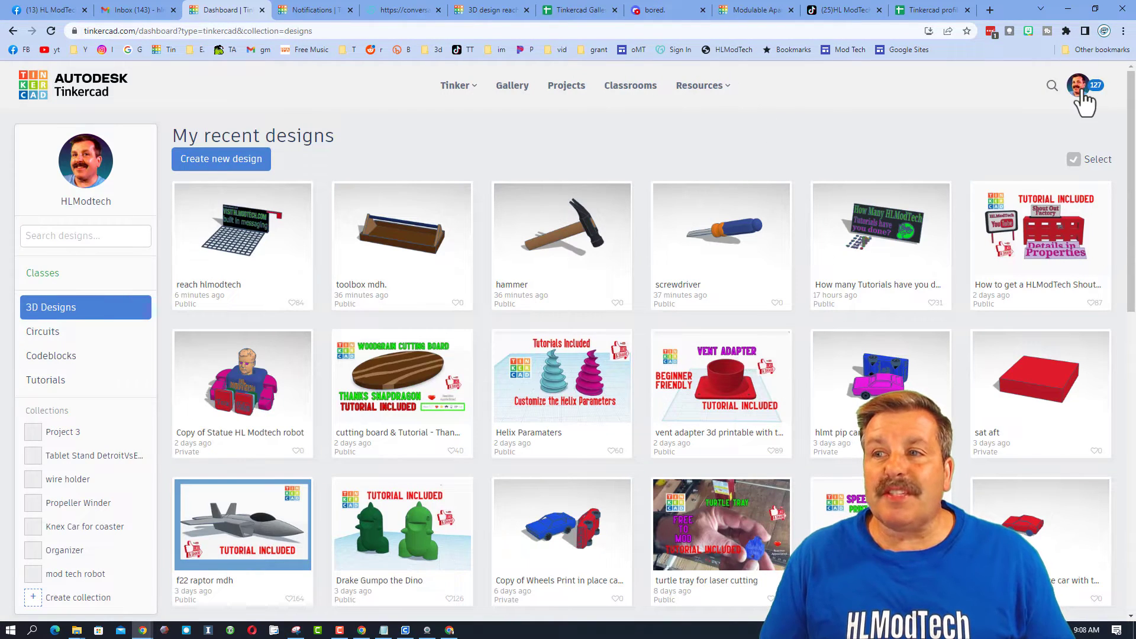
left_click(1085, 95)
left_click(1014, 236)
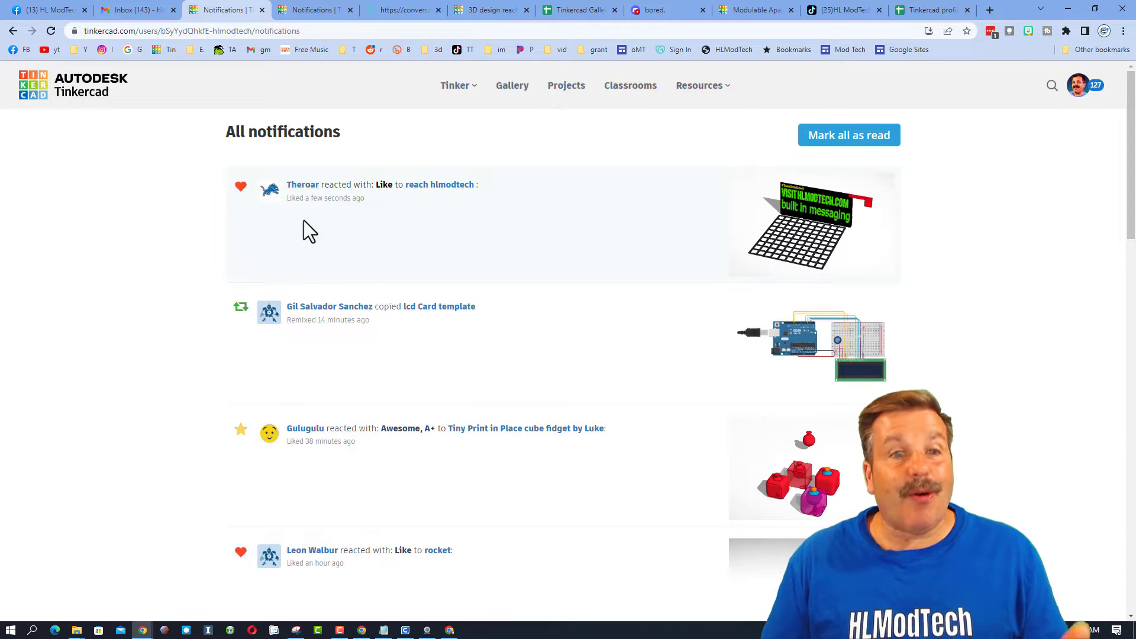
right_click(306, 438)
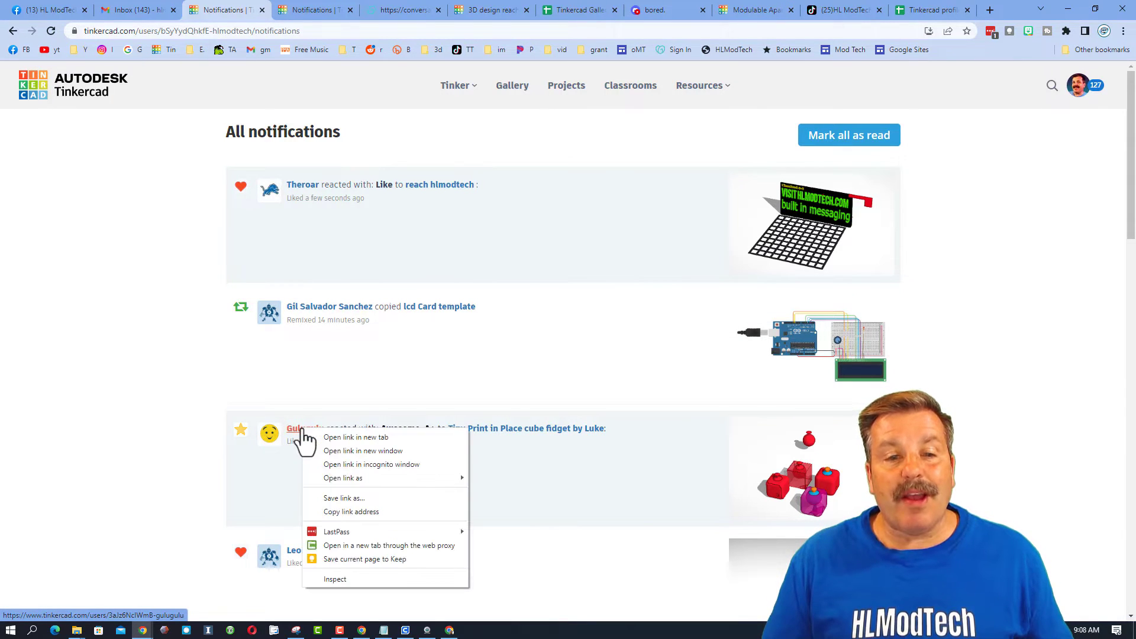
left_click(343, 438)
left_click(282, 9)
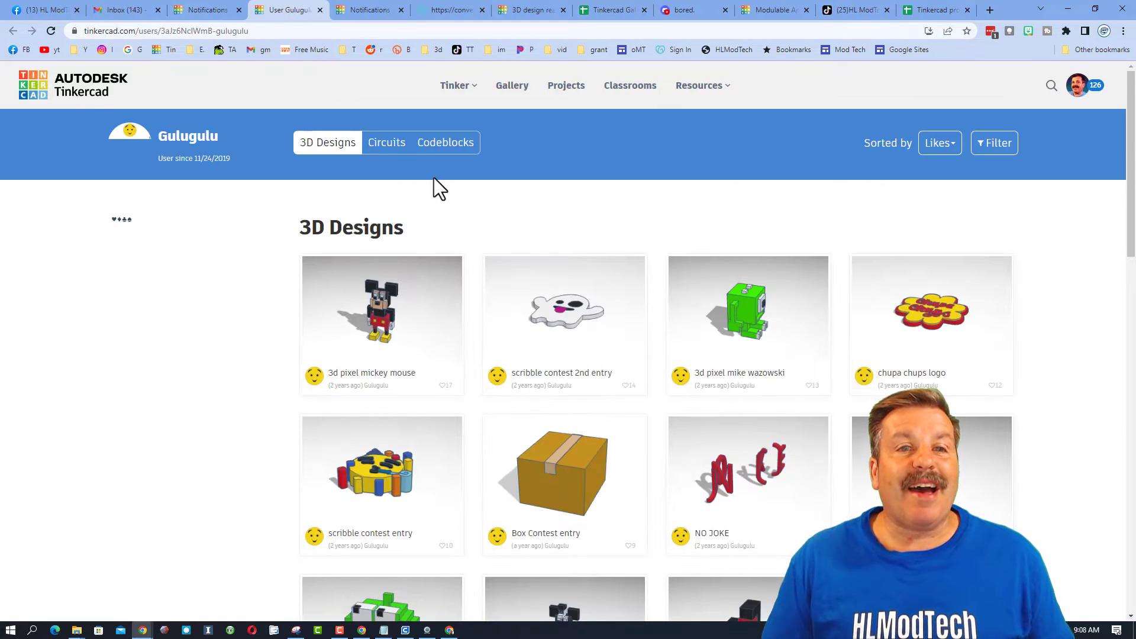
Add a reaction to the ghost scribble contest 2nd entry design
left_click(573, 333)
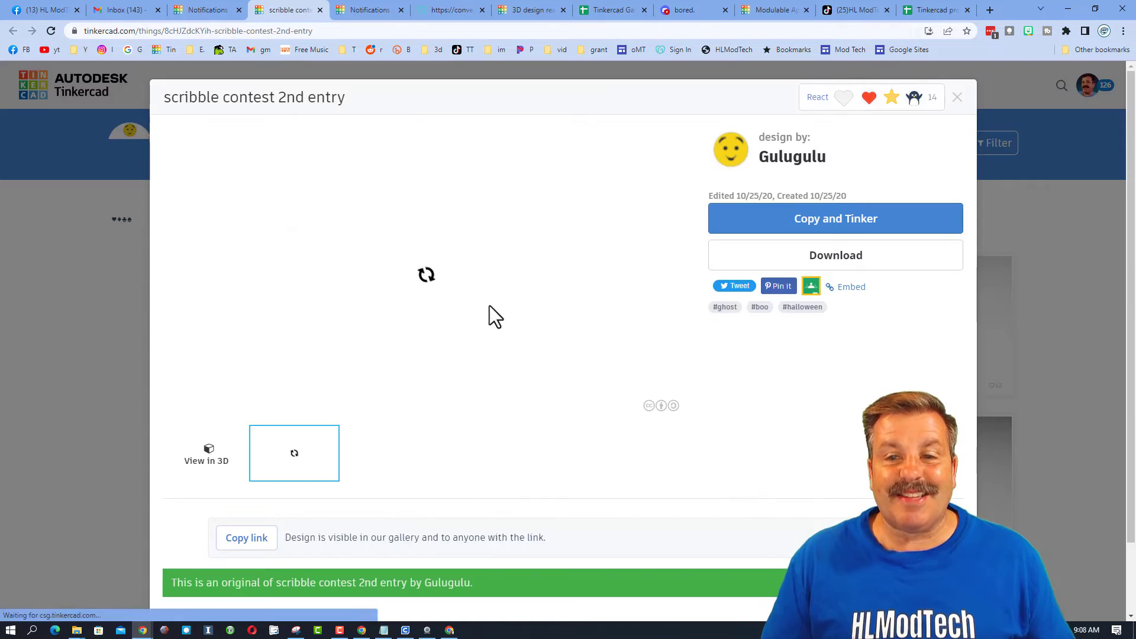
mouse_move(862, 106)
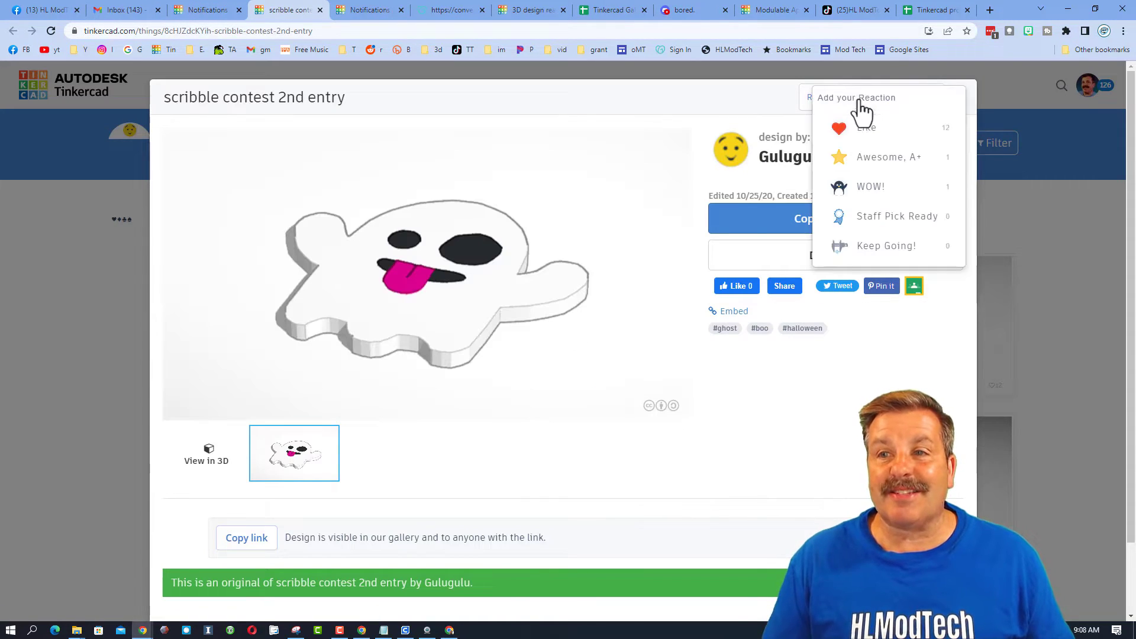
left_click(879, 185)
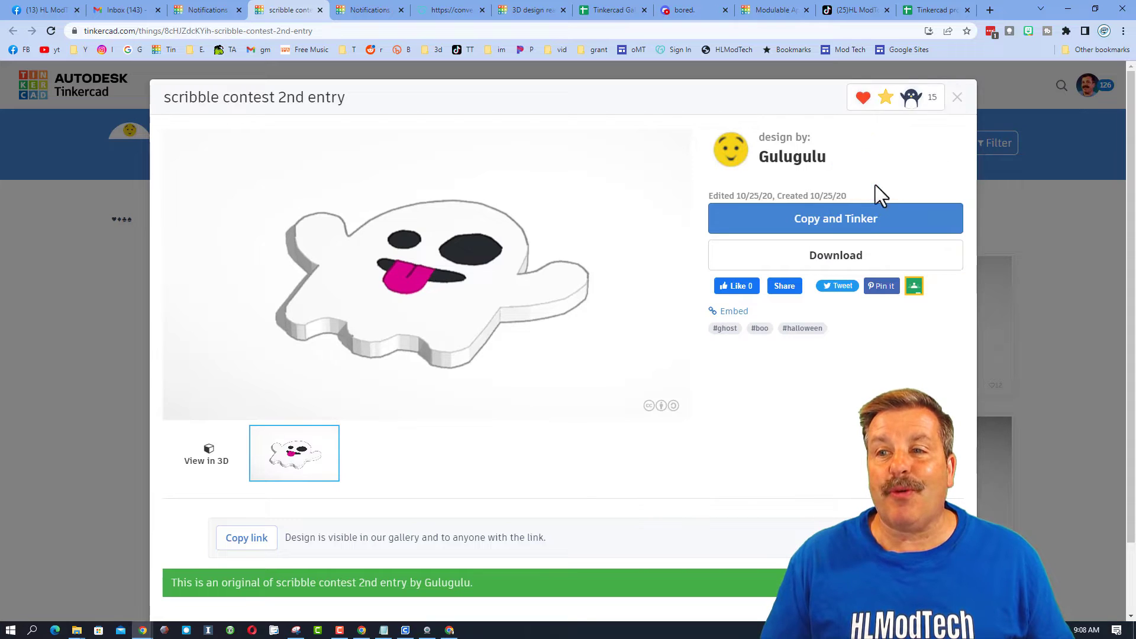
left_click(957, 101)
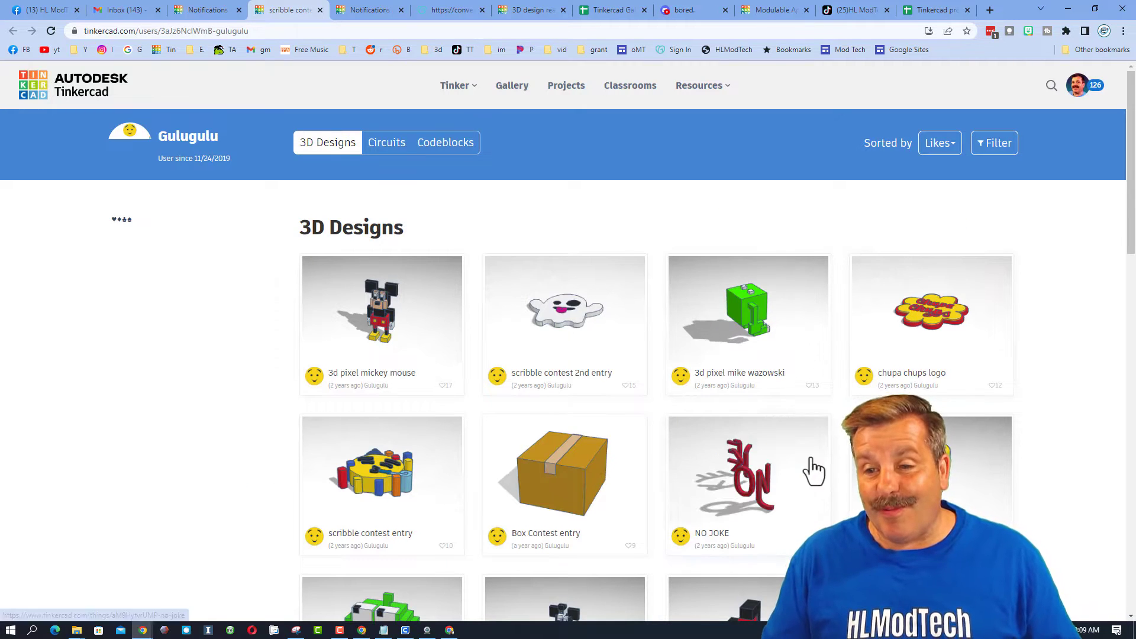
React to the 3d pixel Vanellope design and scroll back to the gallery top
scroll(814, 470, "down", 4)
left_click(740, 411)
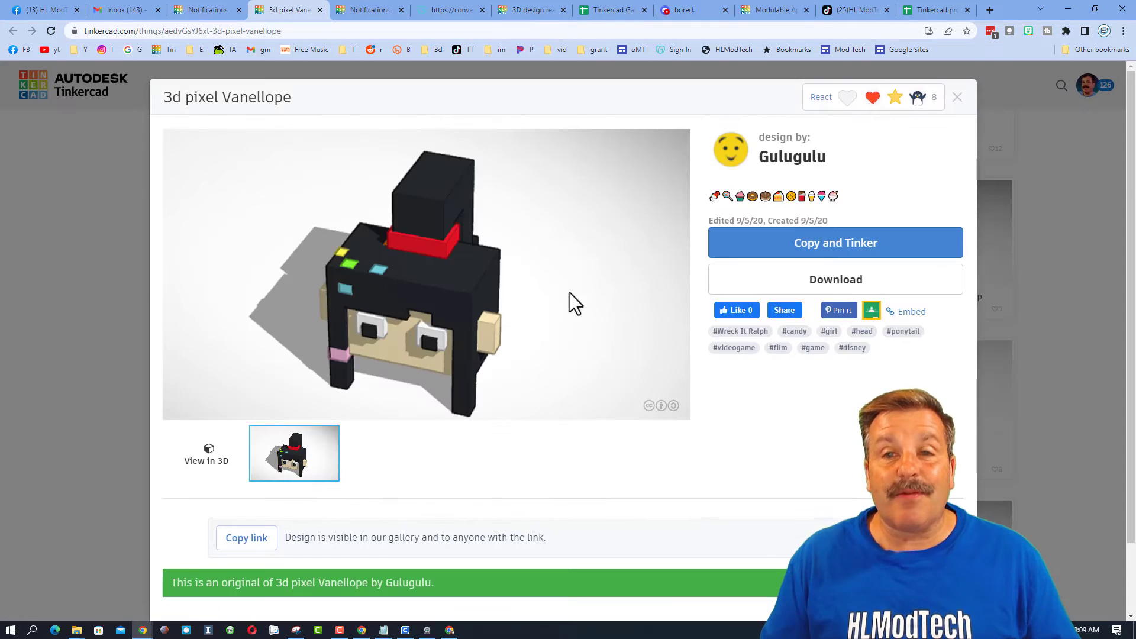
left_click(846, 99)
left_click(869, 156)
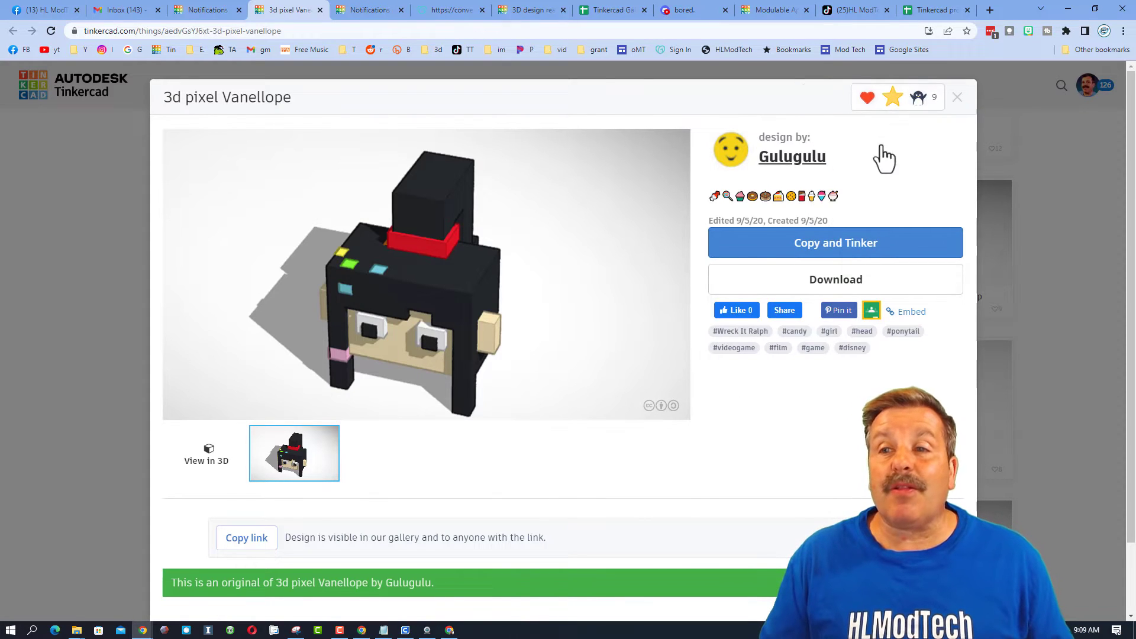
key("Escape")
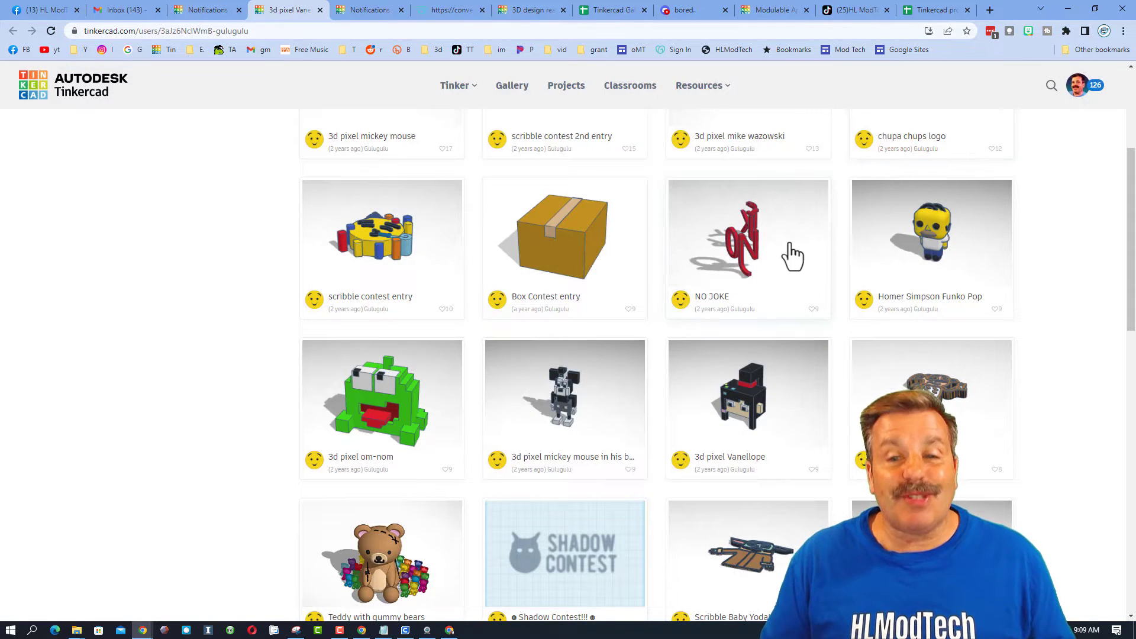
scroll(777, 233, "up", 4)
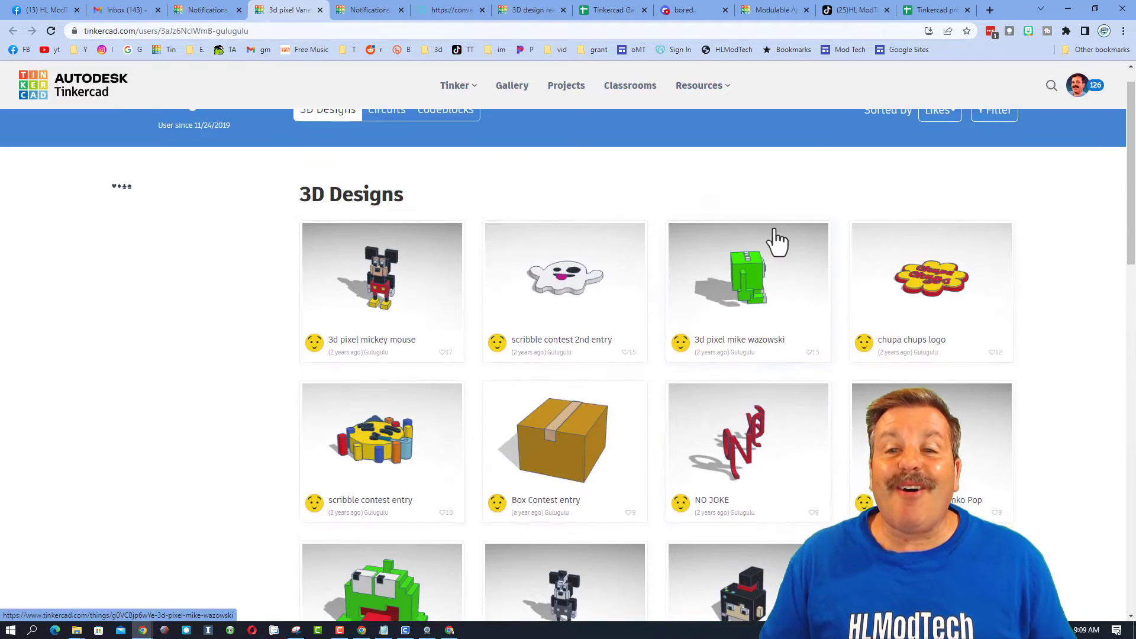
scroll(205, 193, "up", 1)
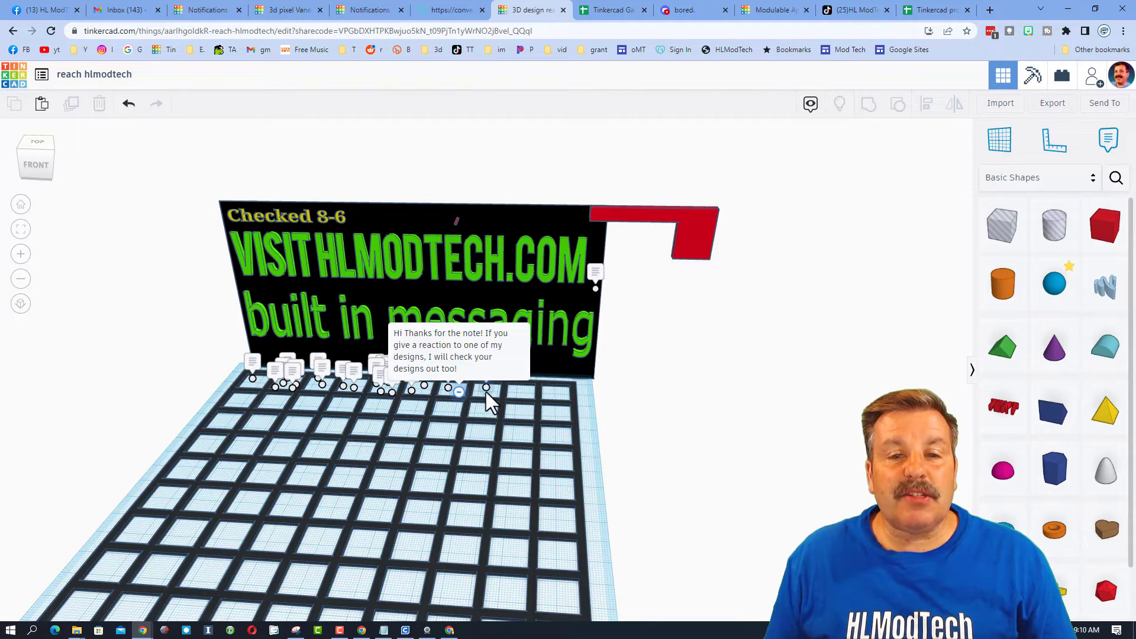
Read the shout-out request note on the mailbox, then go to the HLModTech website
left_click(486, 388)
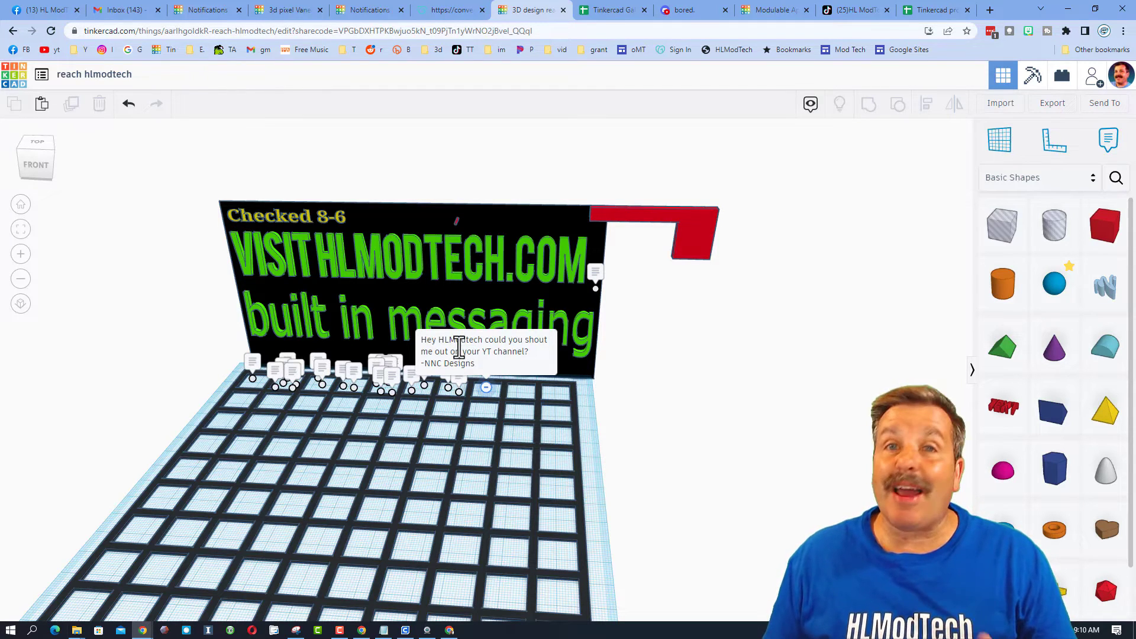
key("alt+Tab")
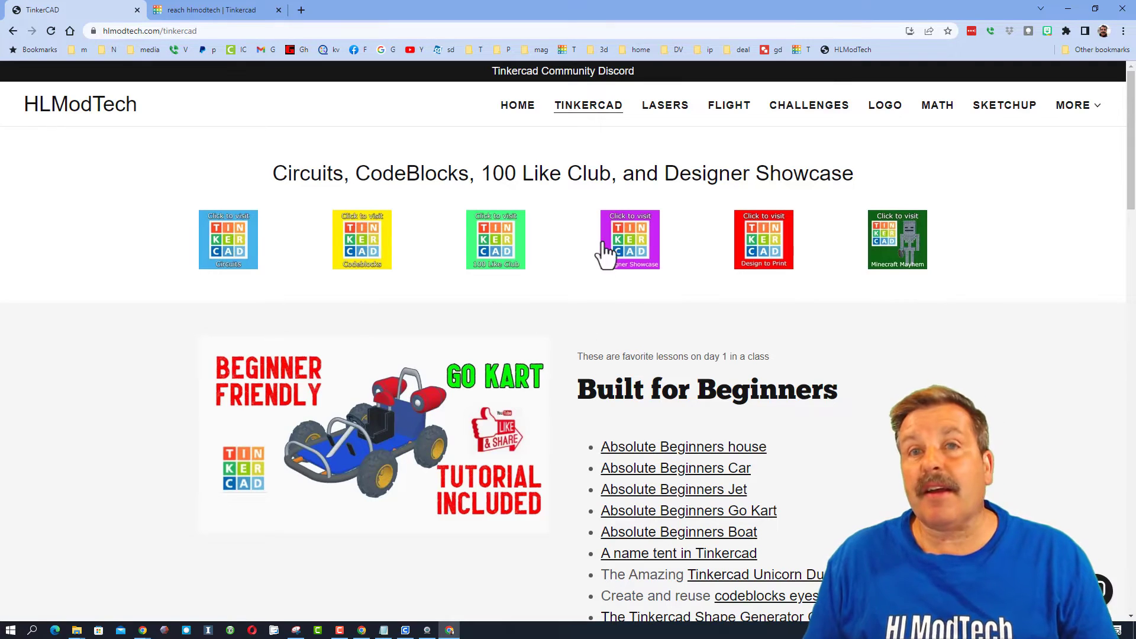
Browse the Designer Showcase page's Designer Directory and Gallery 2 sections
left_click(626, 252)
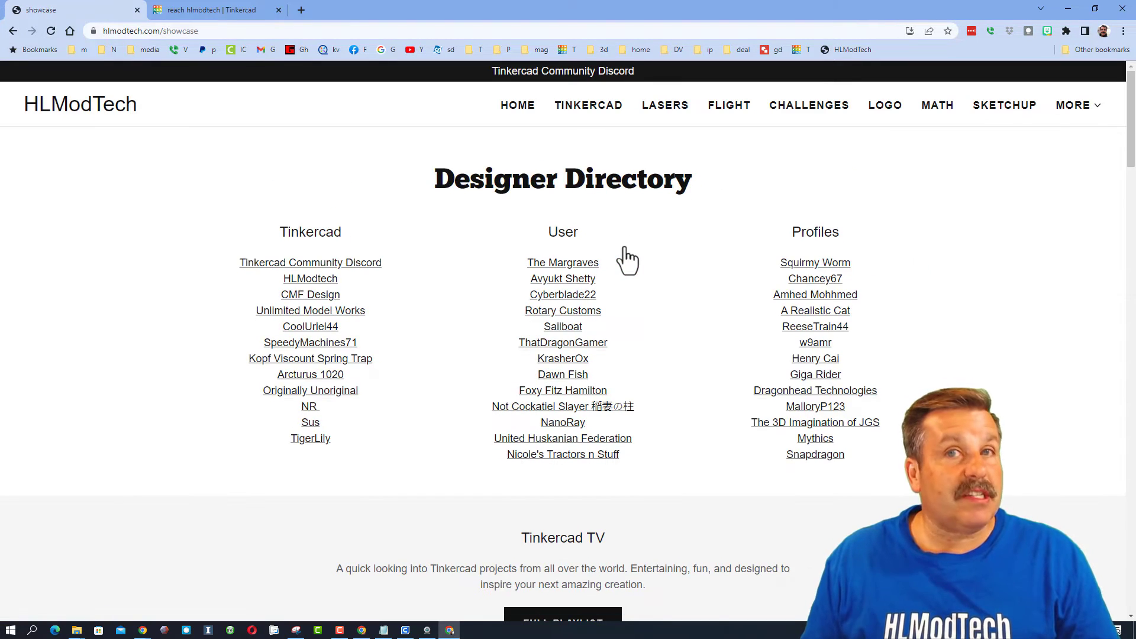
scroll(651, 319, "down", 4)
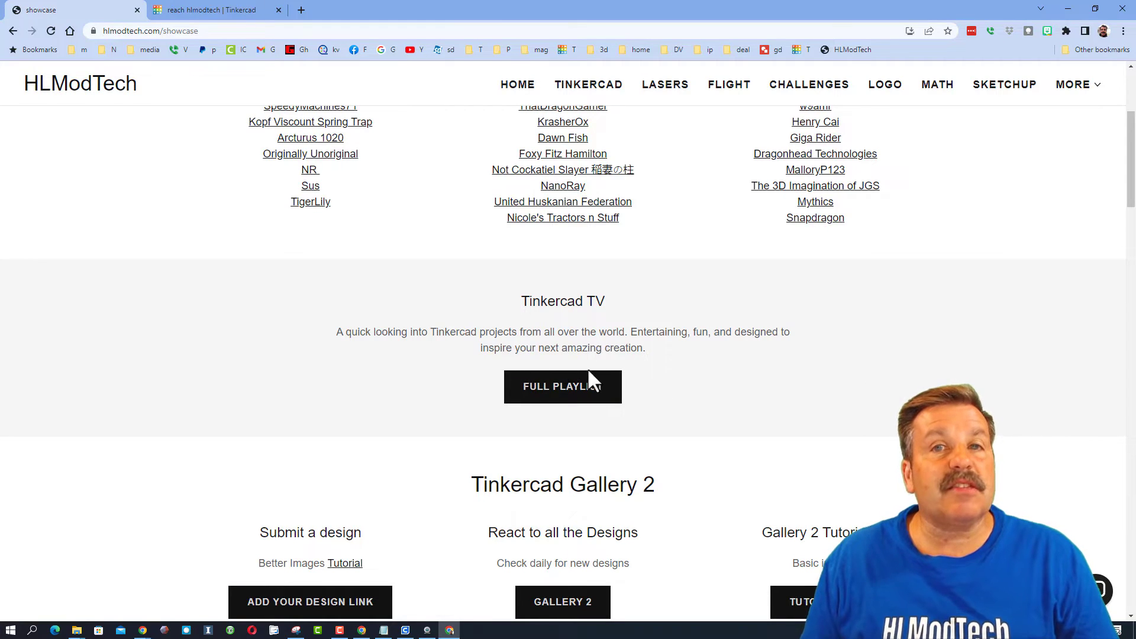
scroll(708, 373, "down", 2)
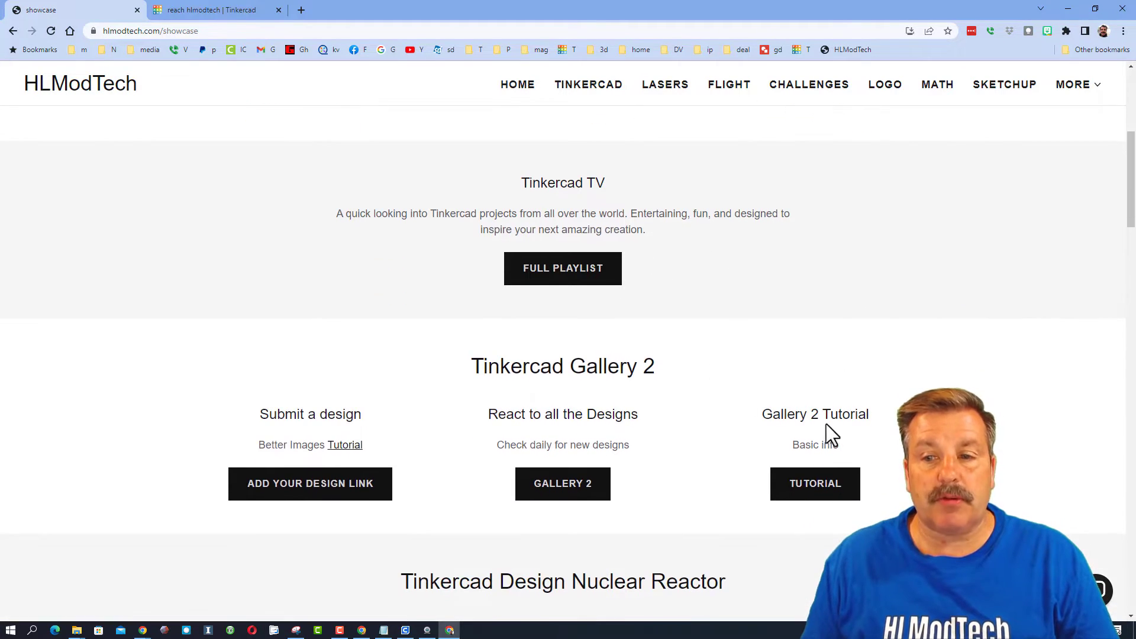
scroll(853, 478, "down", 4)
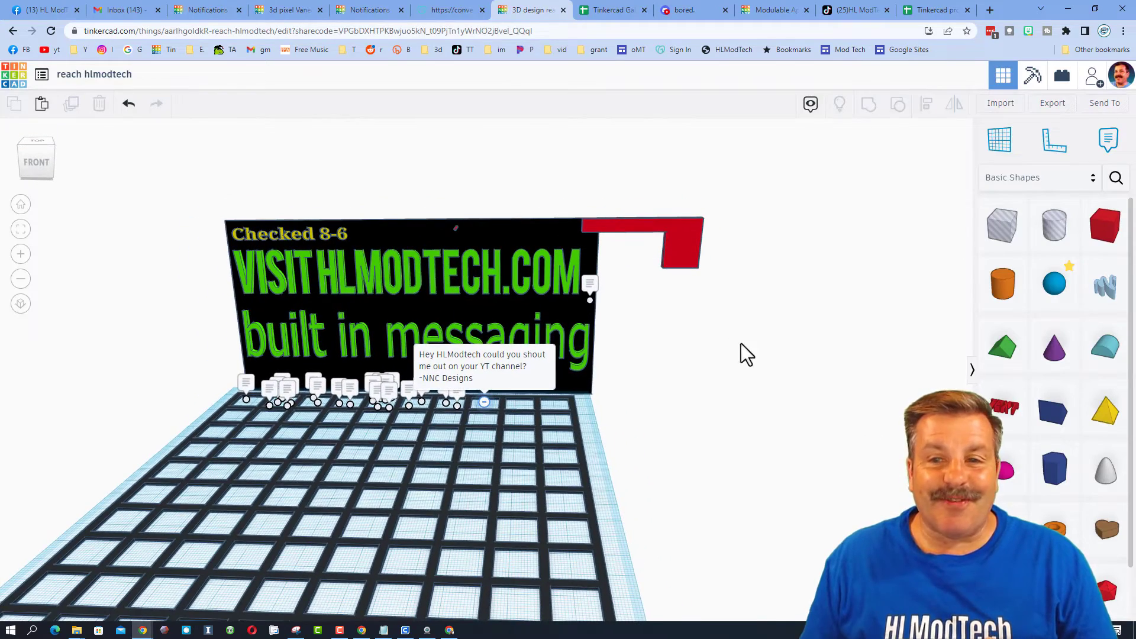
Rotate the red flag -90° to stand upright, then return to the designs dashboard
left_click(663, 243)
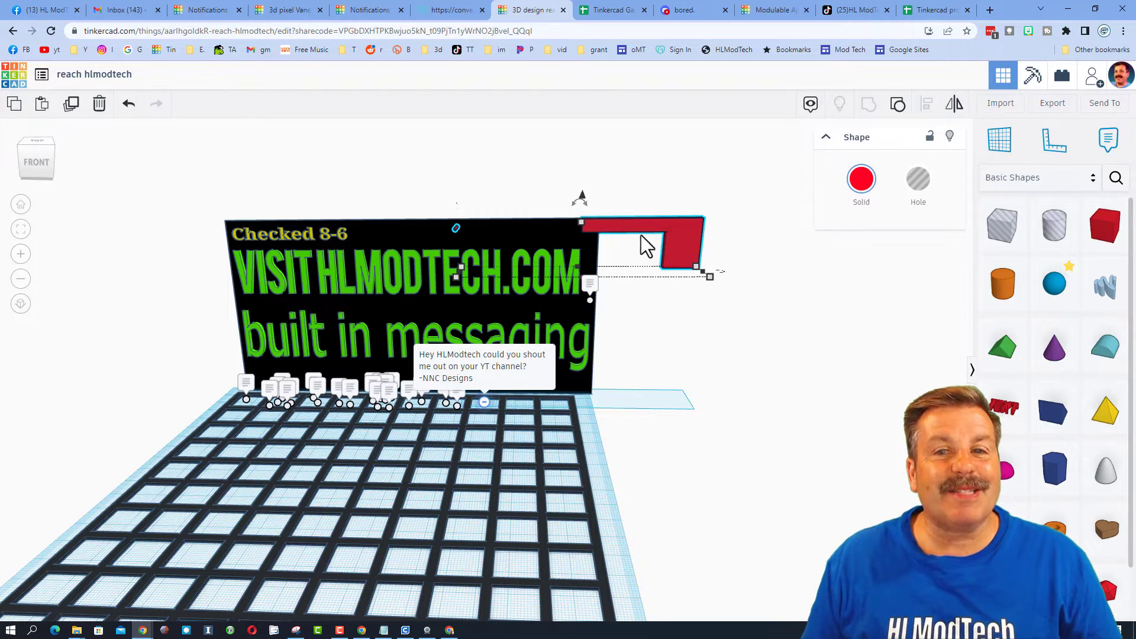
left_click_drag(580, 201, 556, 254)
scroll(705, 281, "down", 5)
left_click(668, 296)
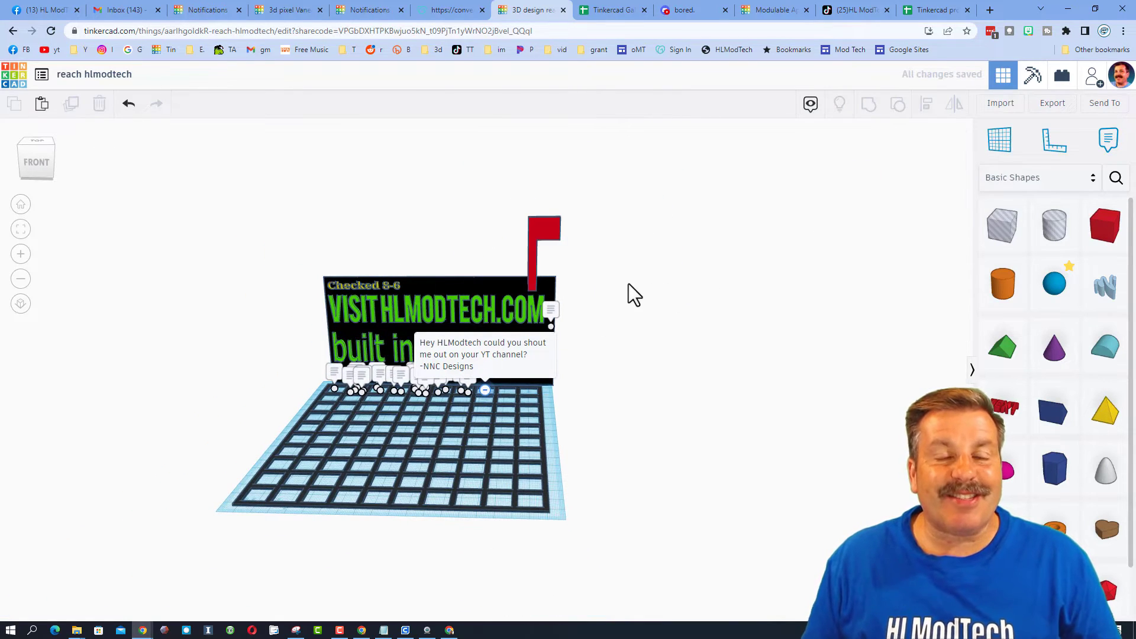
left_click(18, 82)
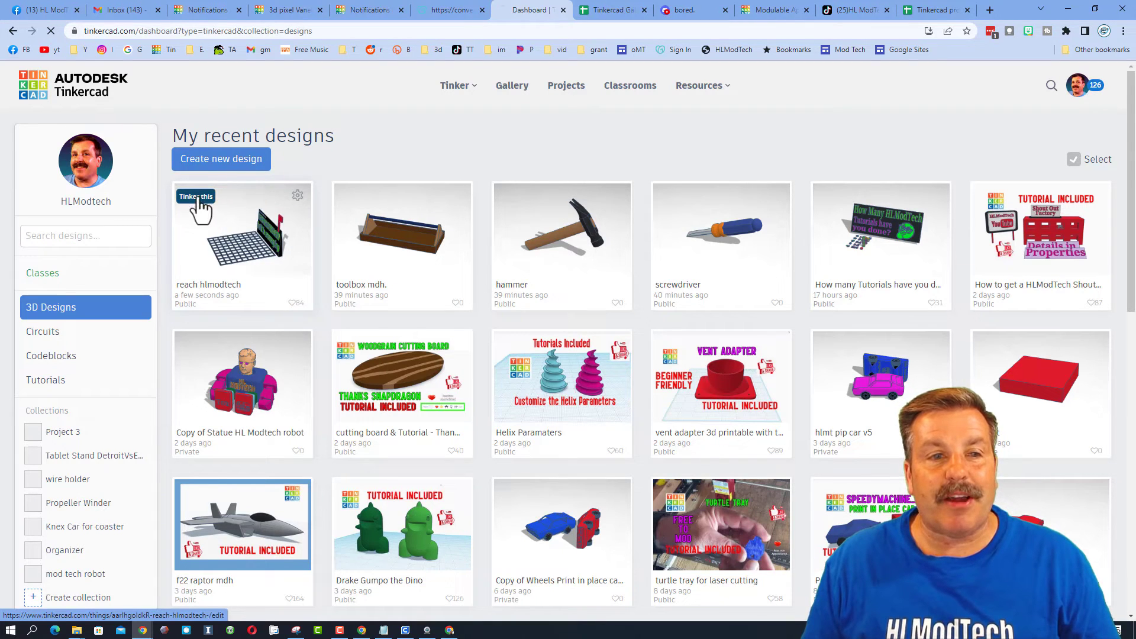
Reopen reach hlmodtech and rotate the red flag 90° back down to lie flat
left_click(196, 196)
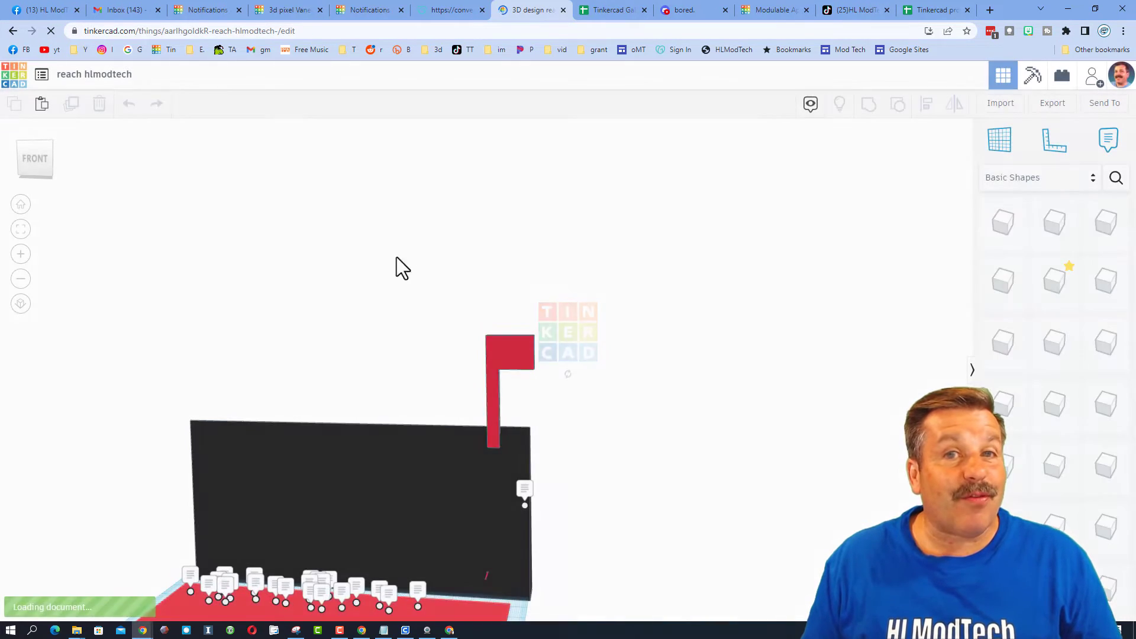
left_click(520, 377)
left_click_drag(520, 334, 553, 393)
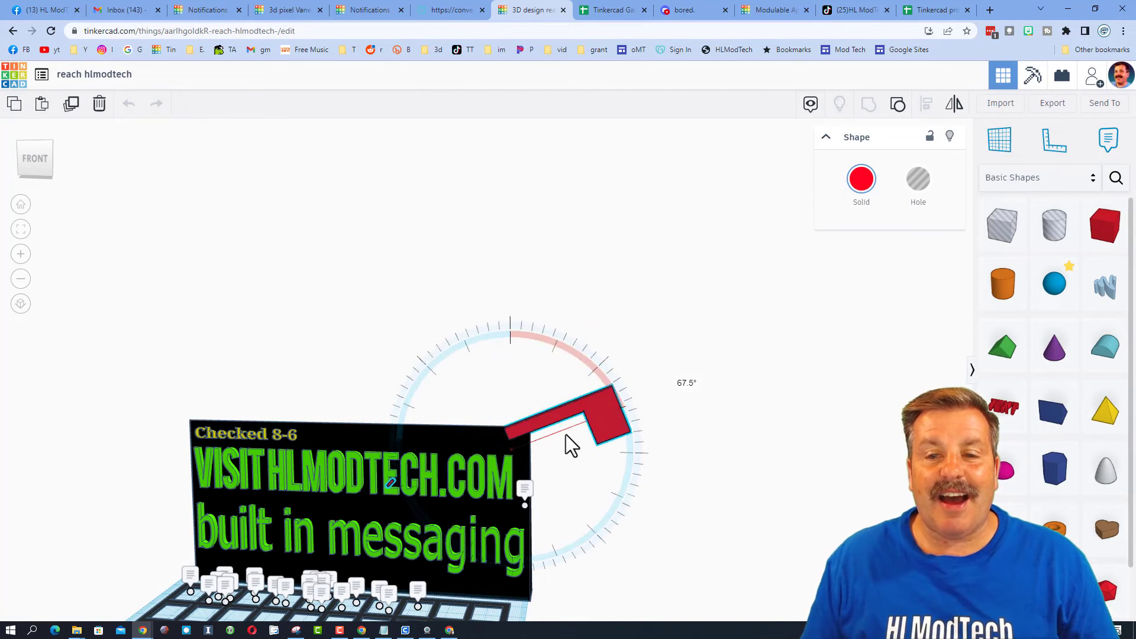
left_click_drag(570, 448, 577, 465)
scroll(731, 367, "down", 2)
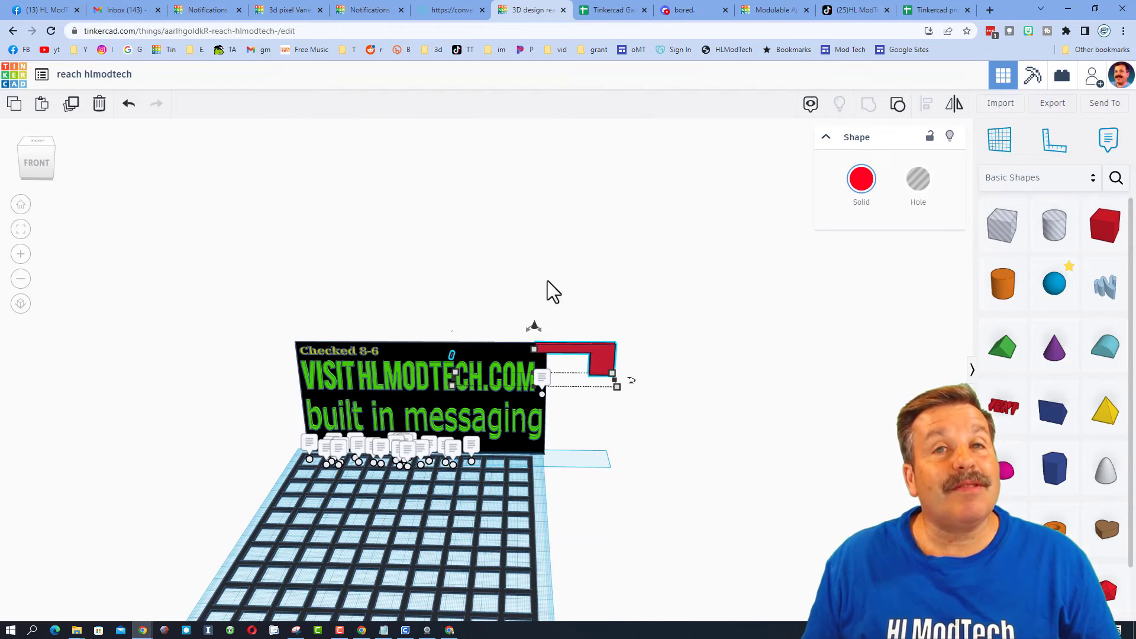
mouse_move(616, 382)
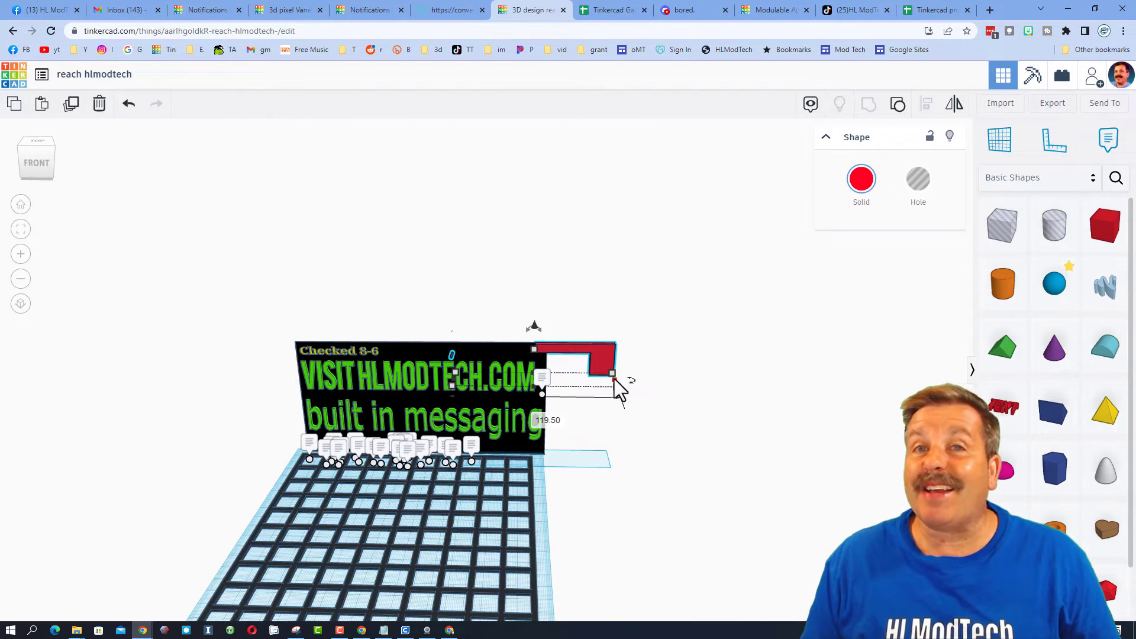